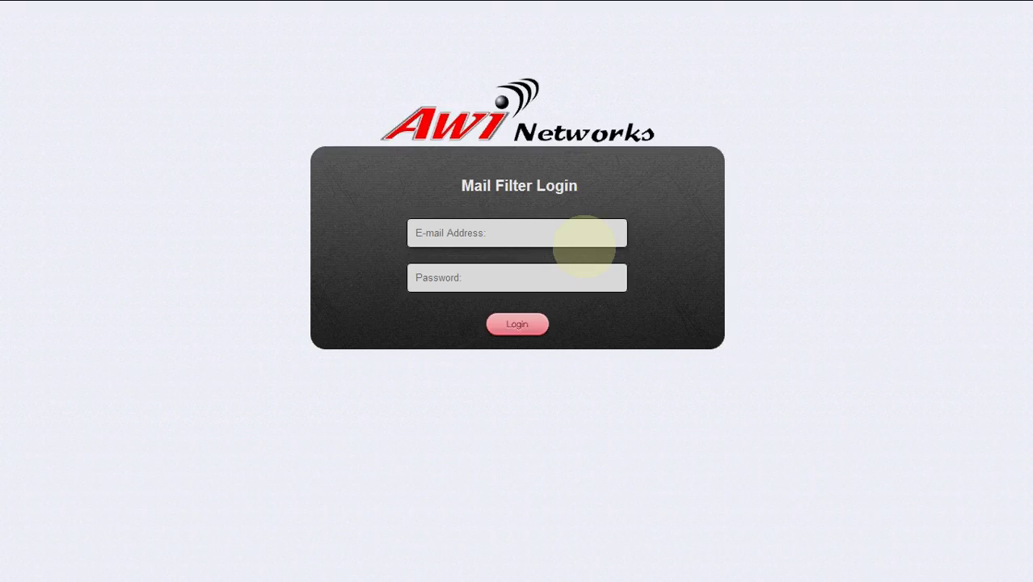
- Log in with the account's e-mail address and password
click(532, 240)
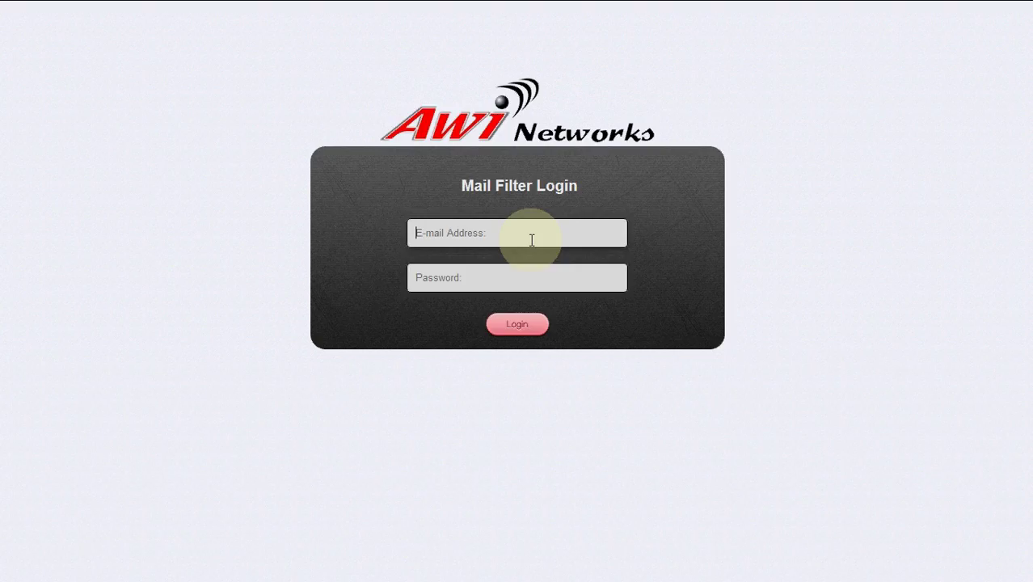
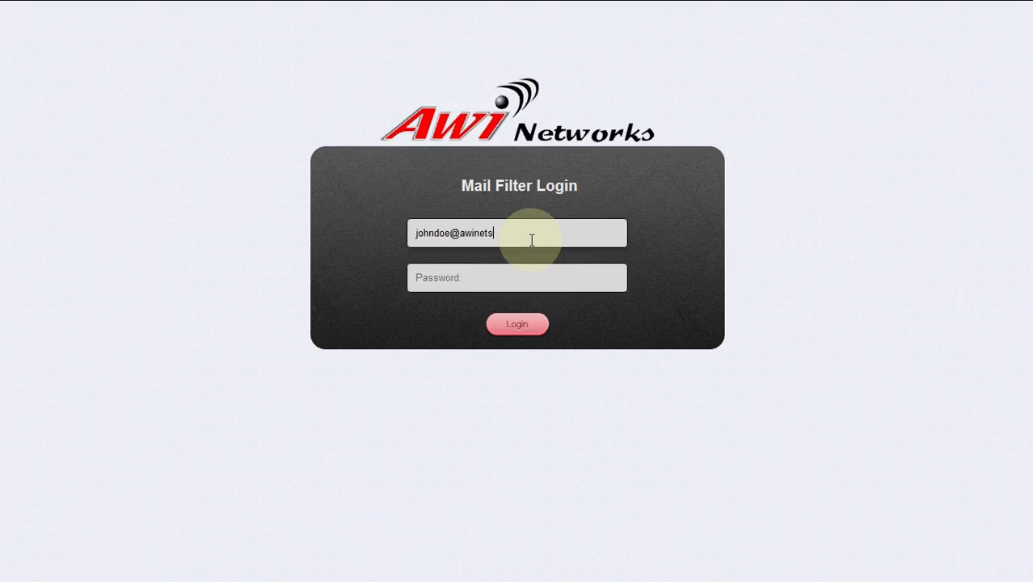
key(Tab)
text(passwd)
click(527, 330)
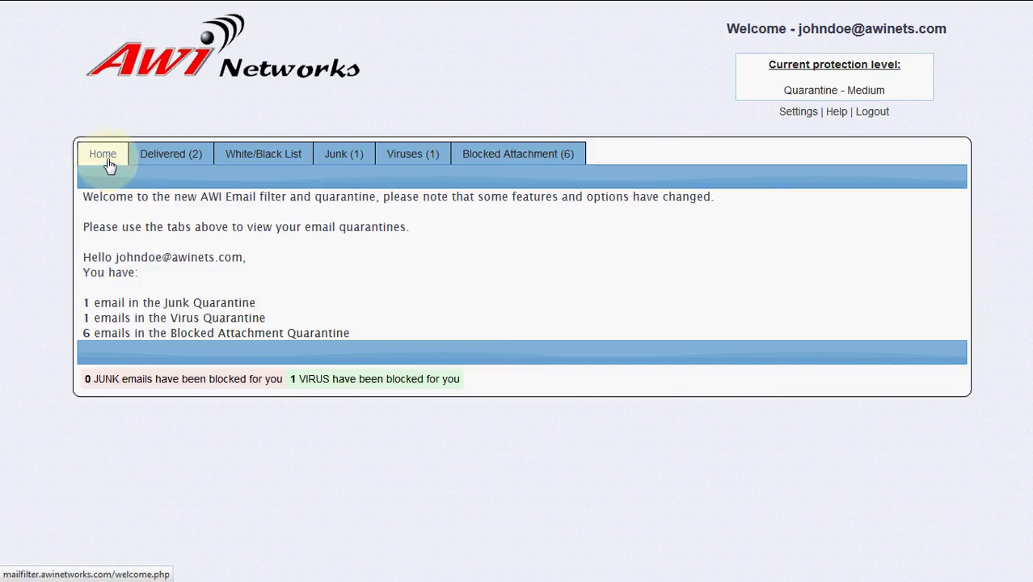
- Show the Delivered (2) list of unconfirmed non-spam emails
click(188, 161)
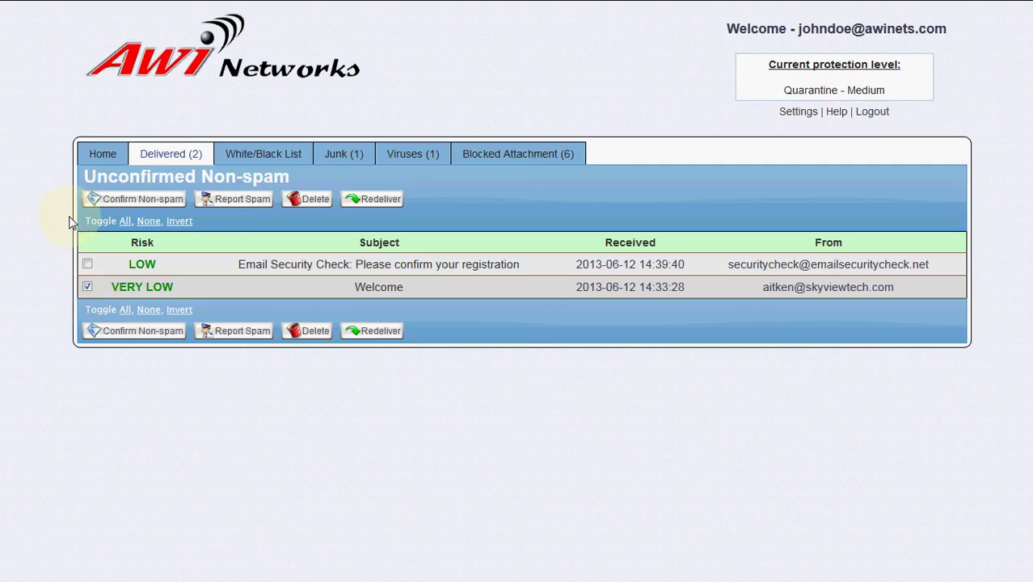
- Confirm the ticked Welcome email as non-spam and acknowledge the notice
click(133, 200)
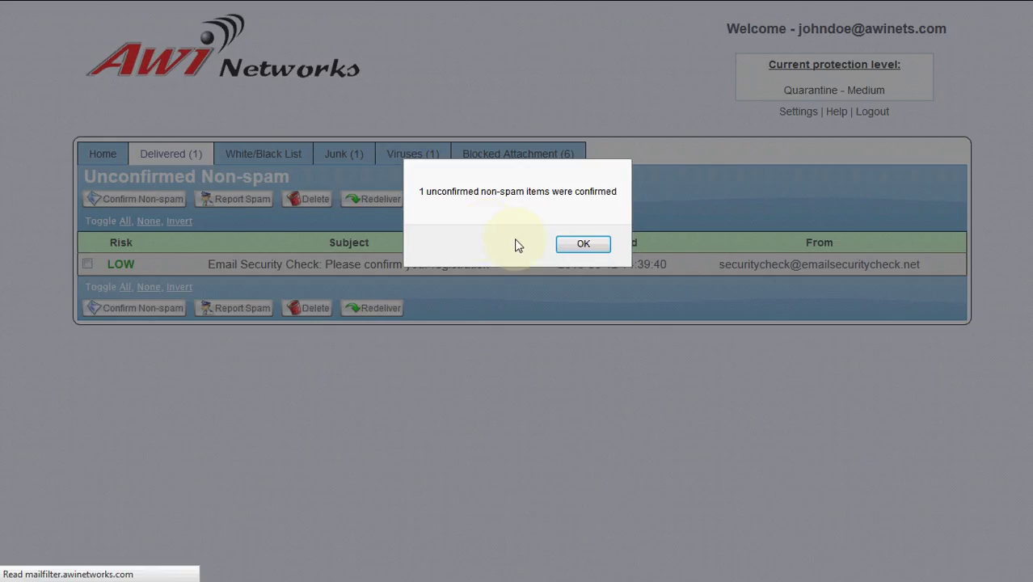
click(582, 244)
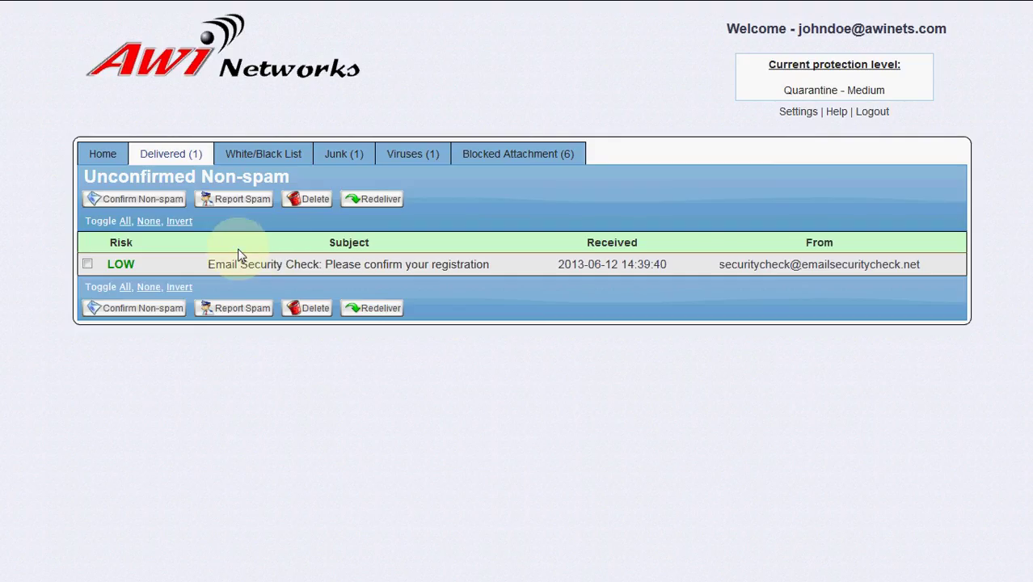
- Select the Email Security Check message and redeliver it, keeping it in the cache
click(87, 265)
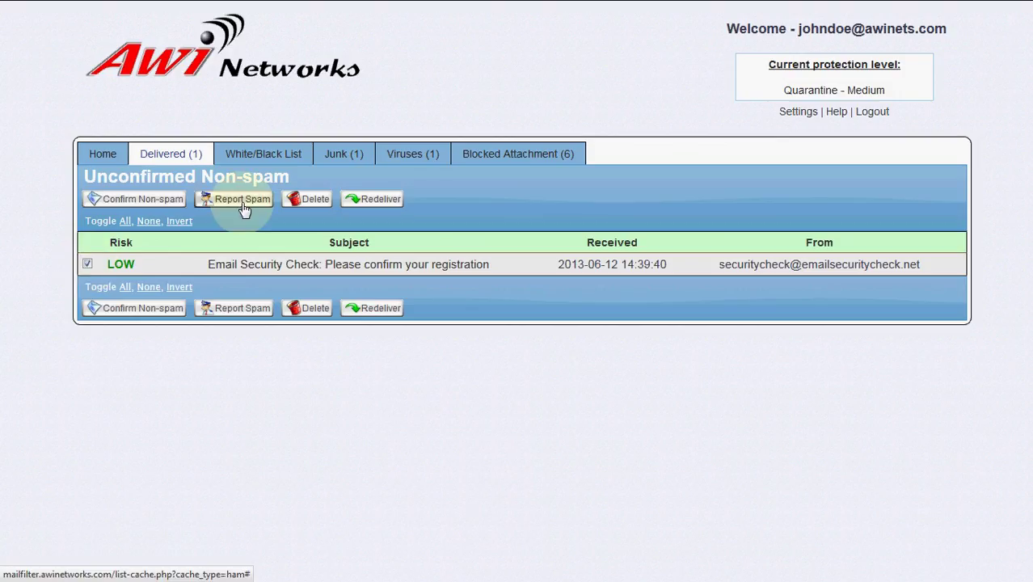
click(87, 265)
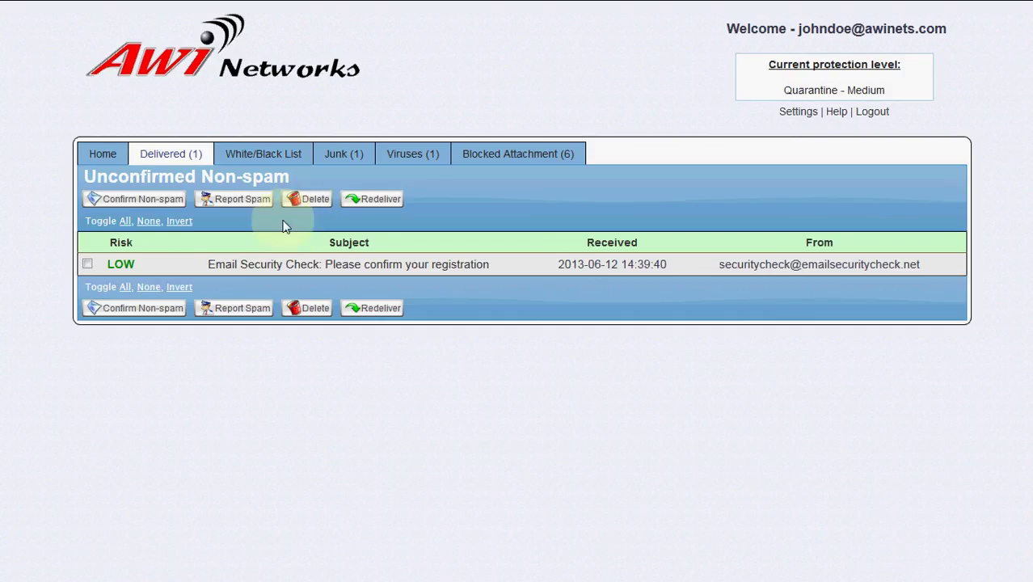
click(87, 264)
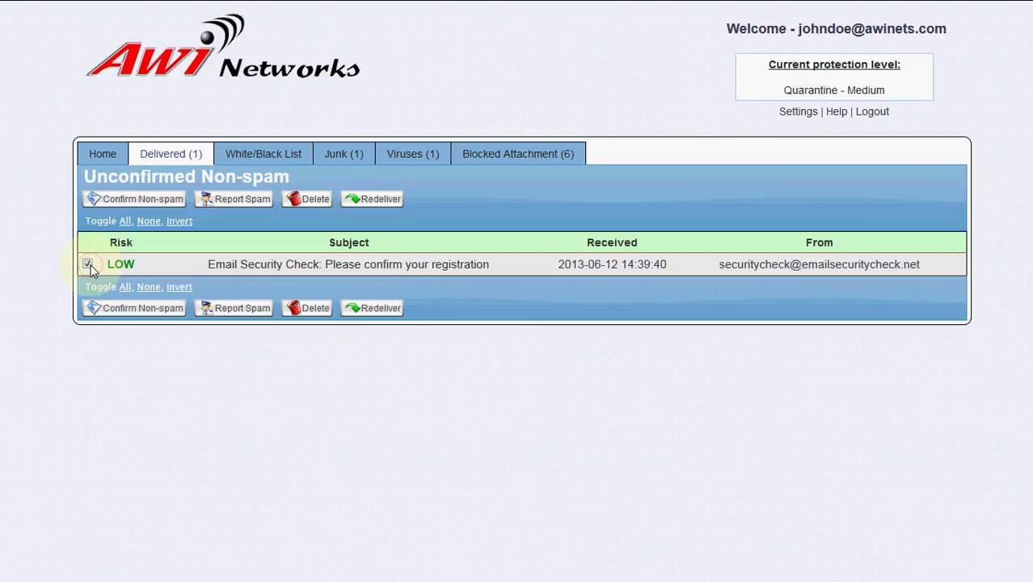
click(367, 203)
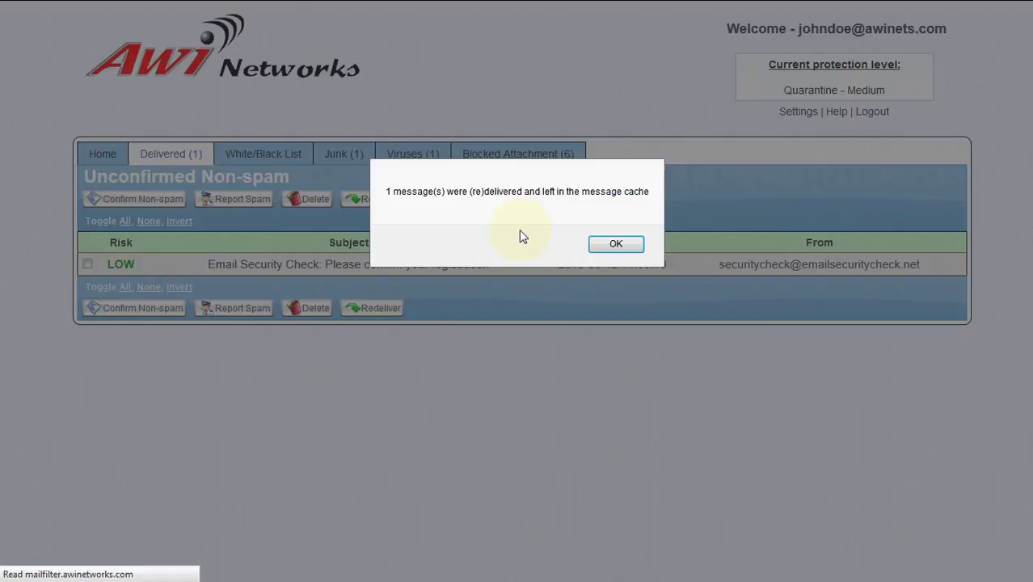
click(614, 245)
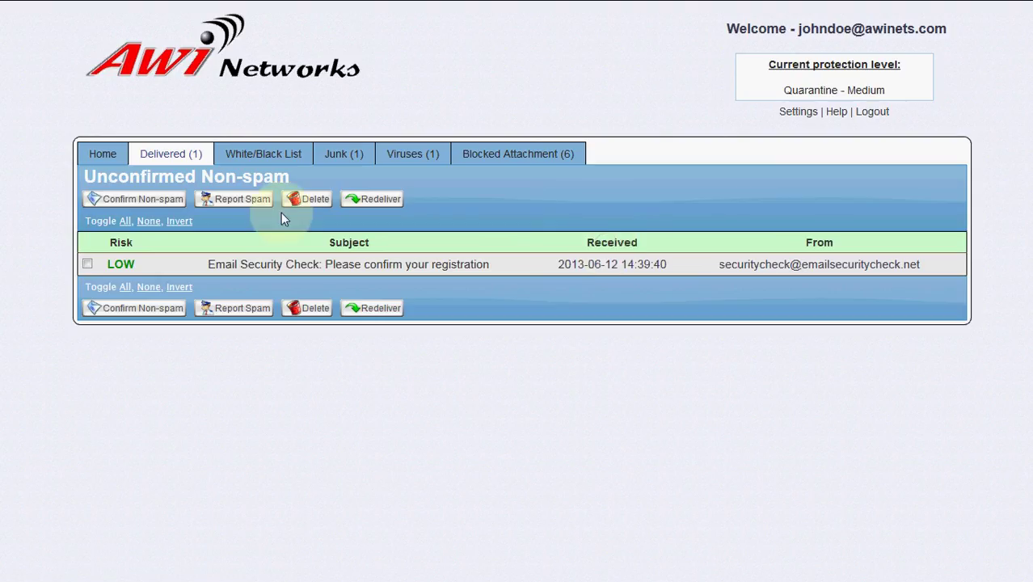
- In the White/Black List, switch the allowed sender to blocked, then back to allowed
click(274, 162)
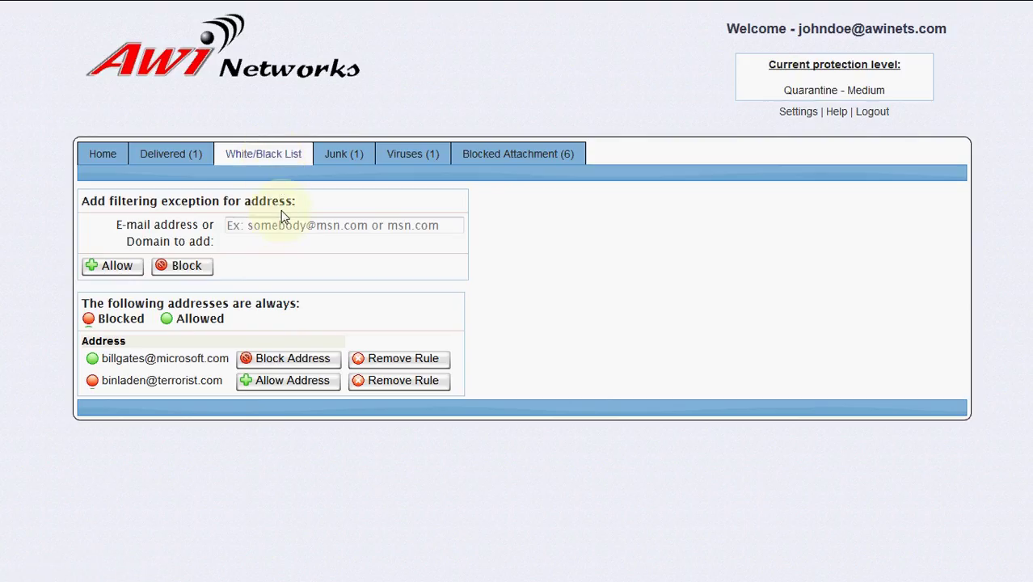
click(289, 230)
click(279, 361)
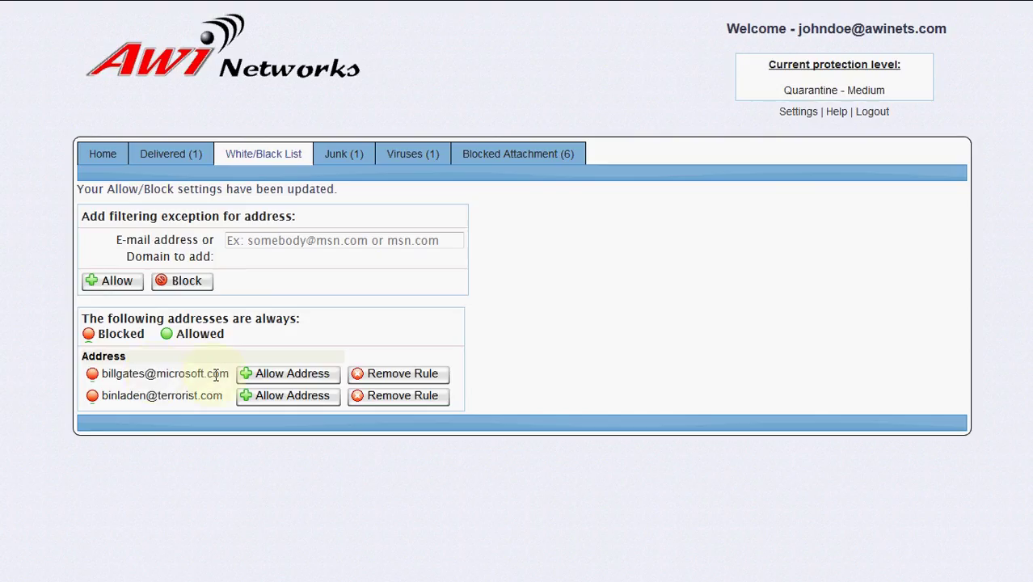
click(268, 380)
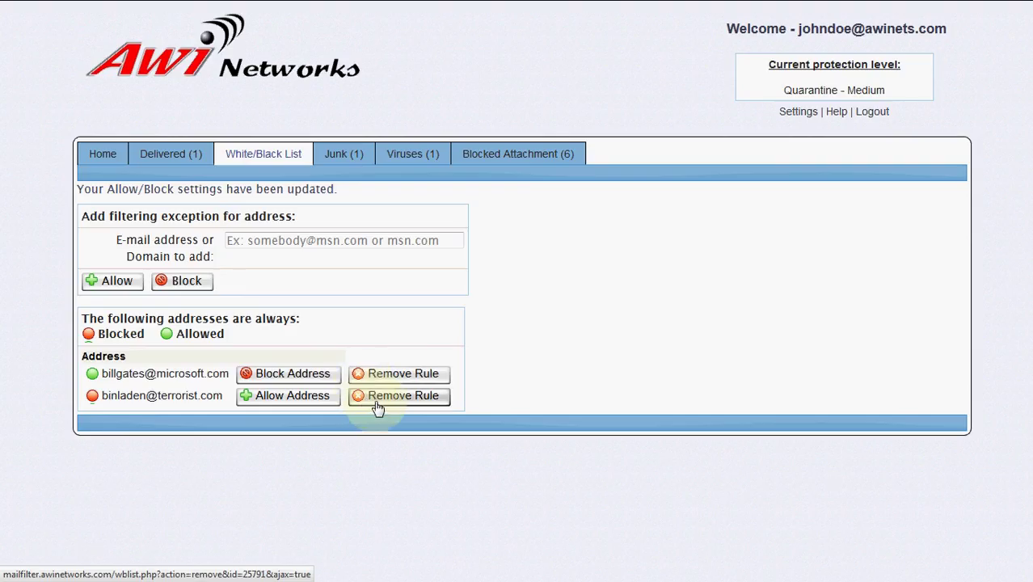
click(444, 397)
- Add an allow rule for msn.com, change it to blocked, then remove the rule
click(424, 235)
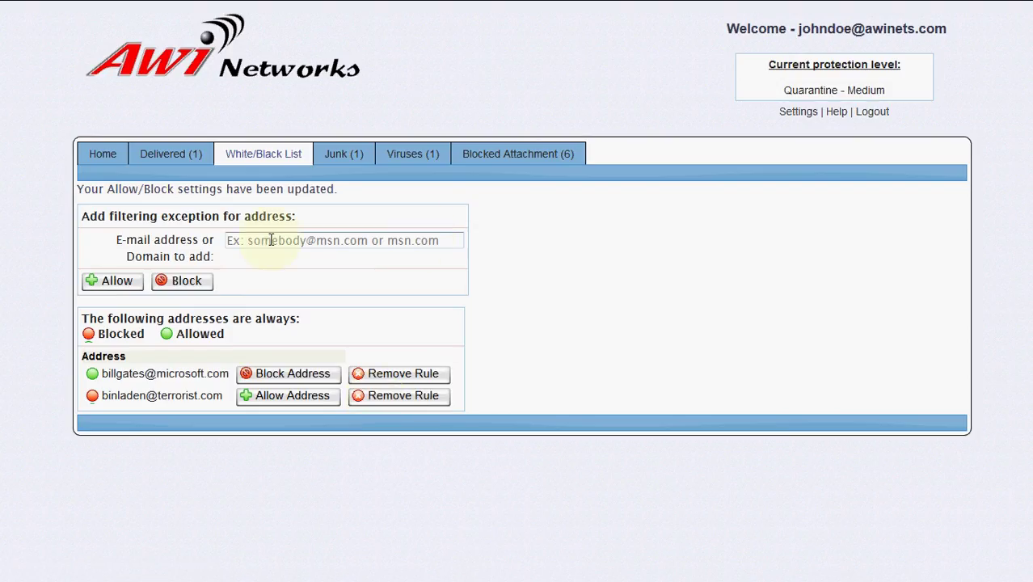
click(271, 241)
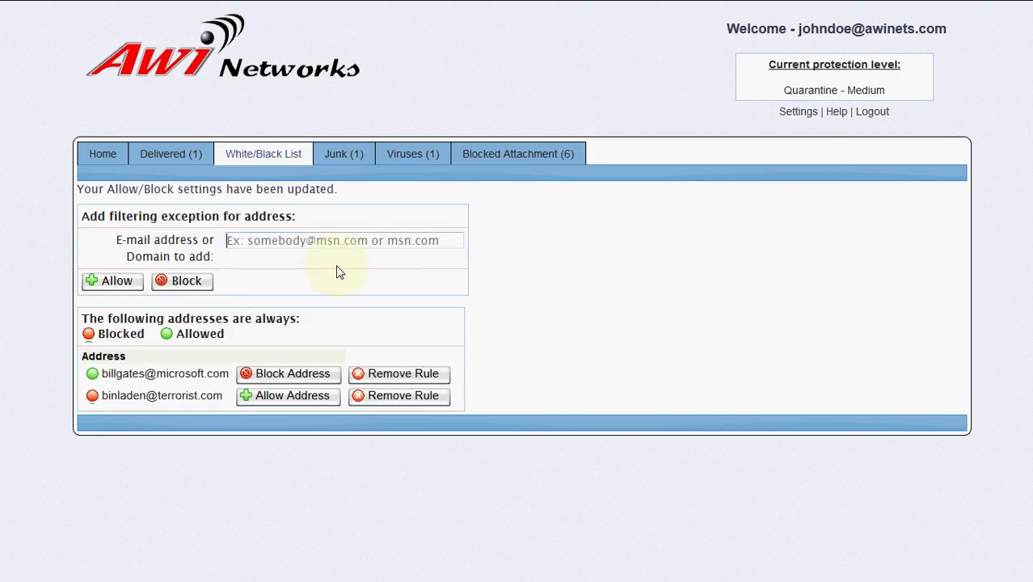
text(msn.c)
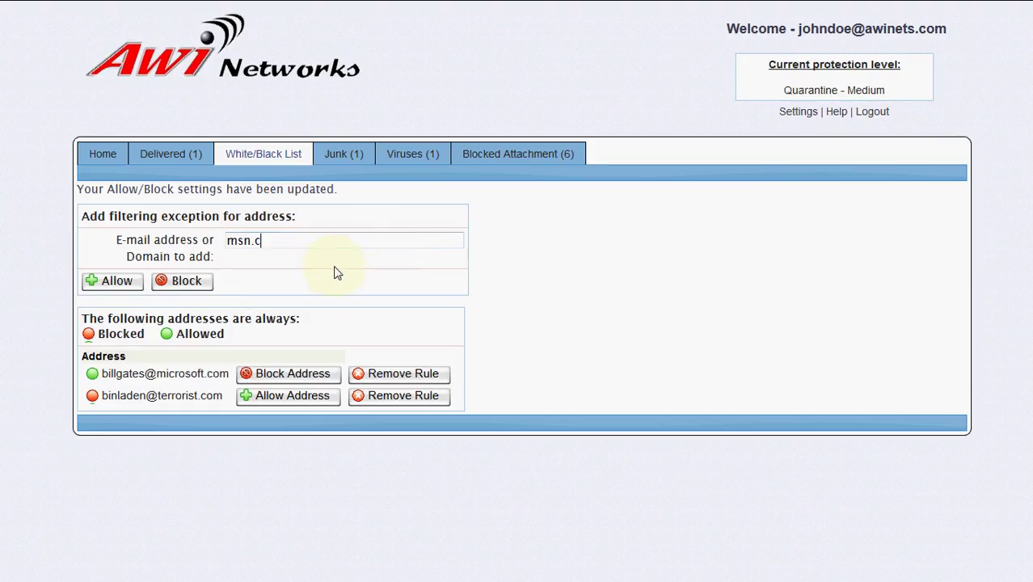
text(om)
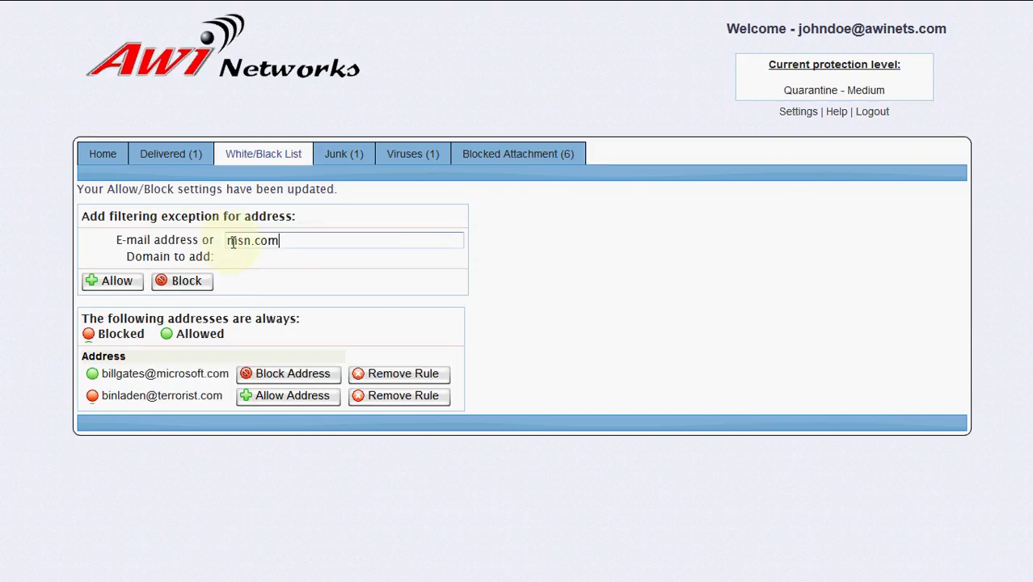
click(116, 283)
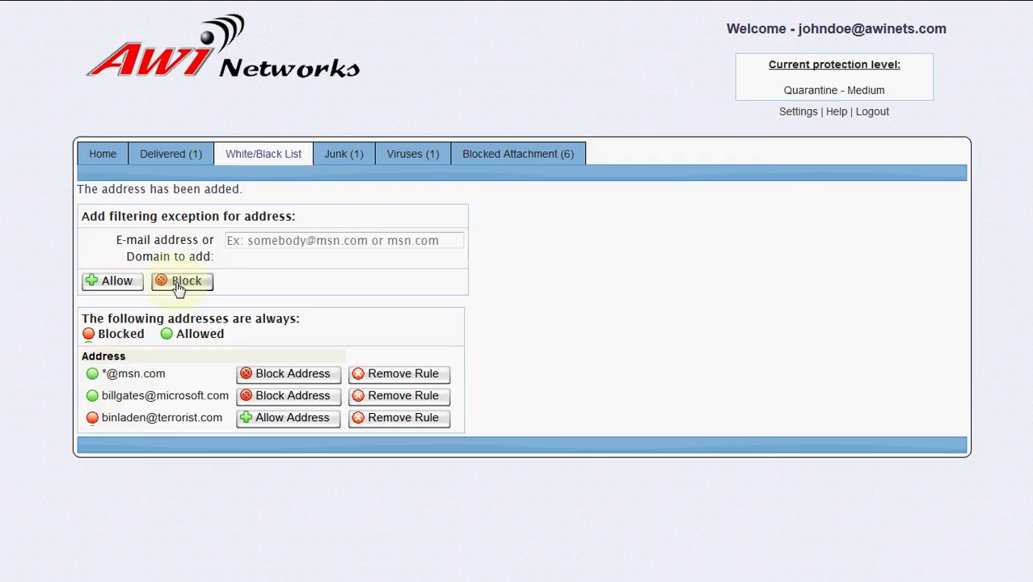
click(272, 377)
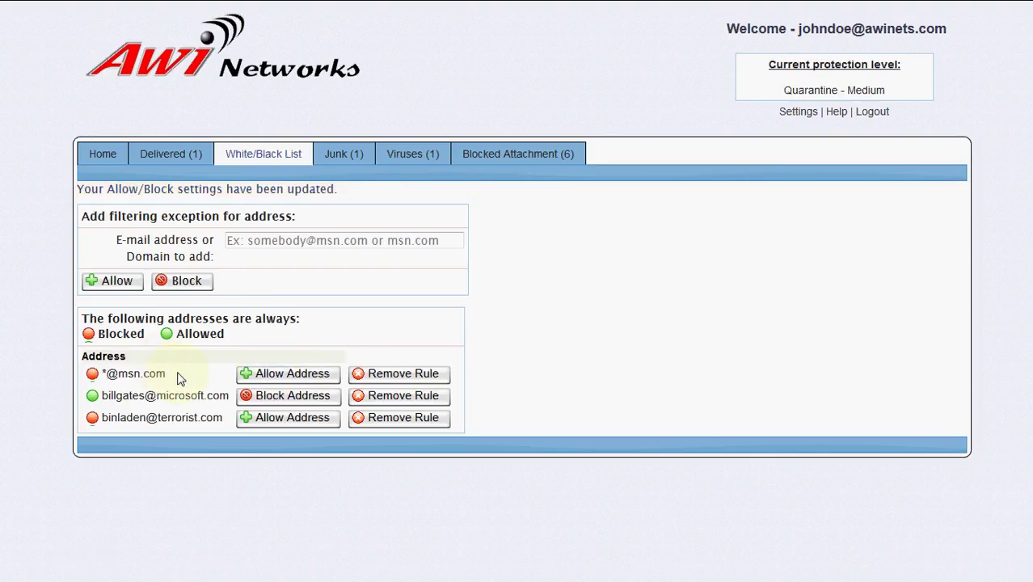
click(397, 380)
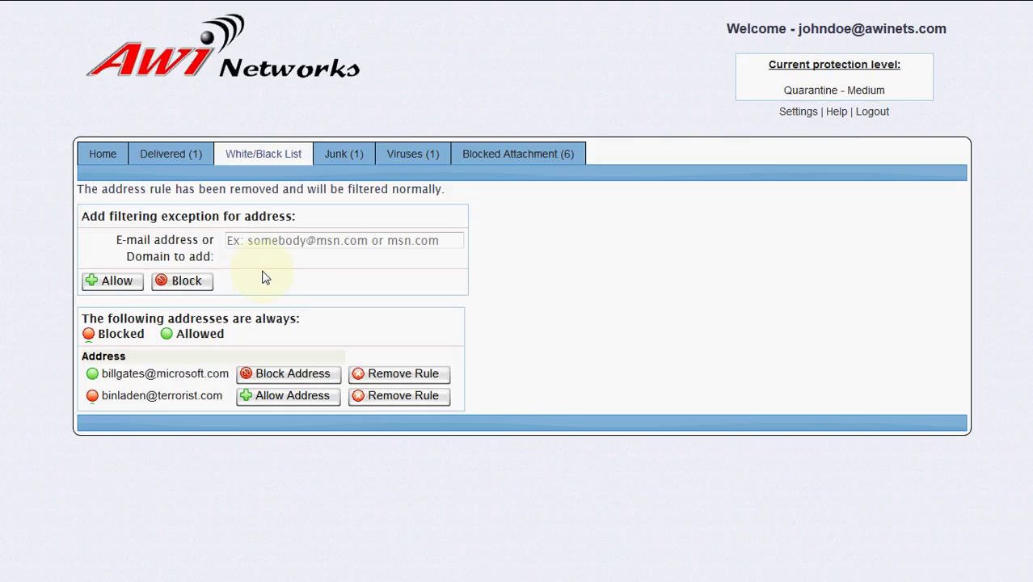
- Show the Junk (1) quarantine holding the HIGH-risk 'Test mail 3/7'
click(340, 161)
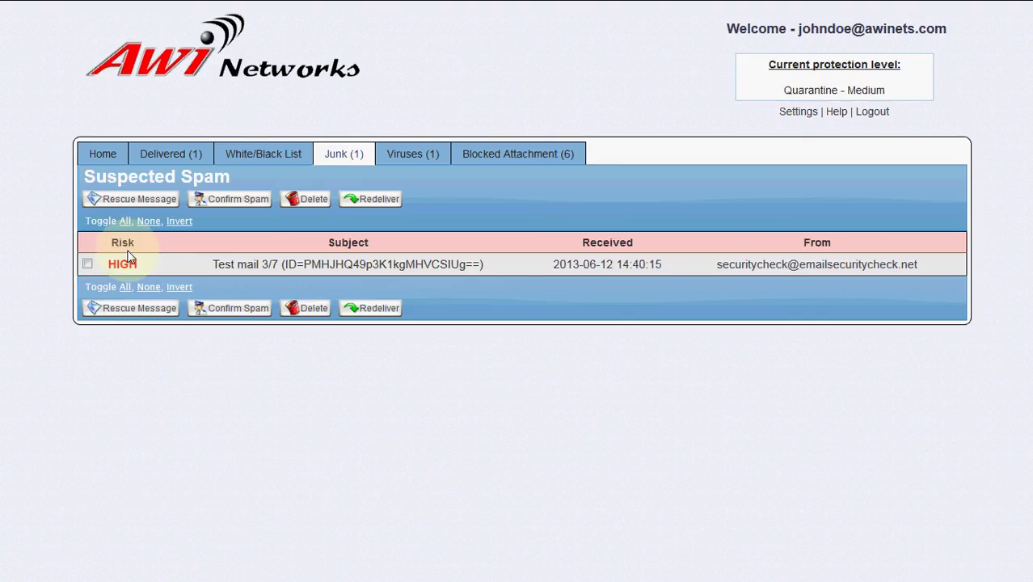
click(88, 265)
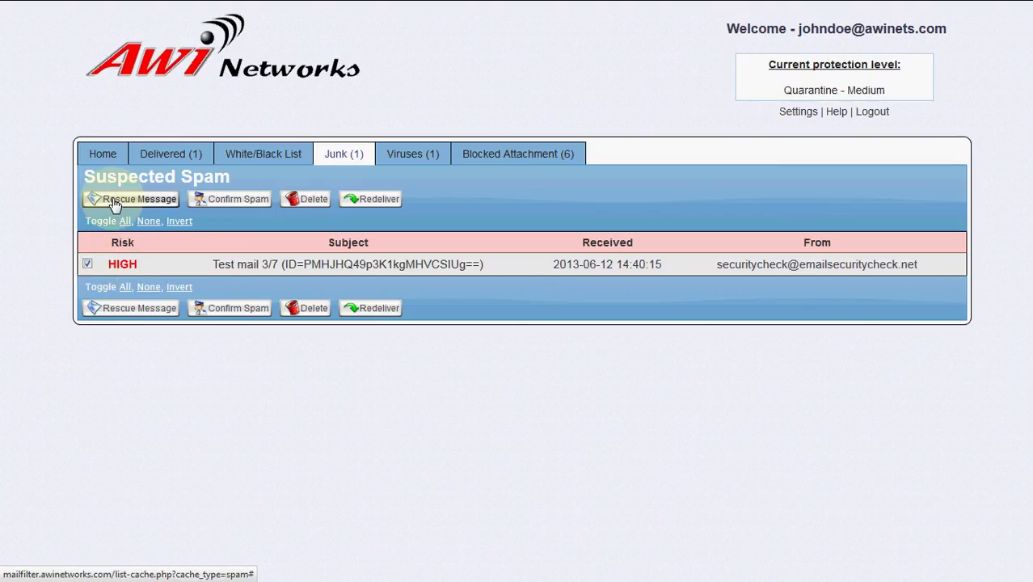
click(87, 264)
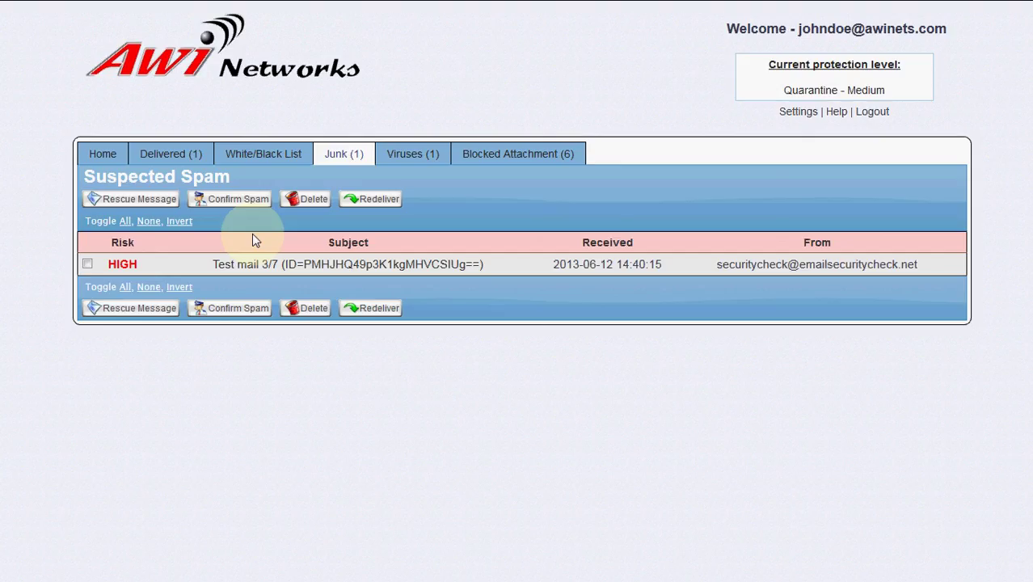
- Open the 'Test mail 3/7' details and scroll through its spam rules, headers and body
click(283, 275)
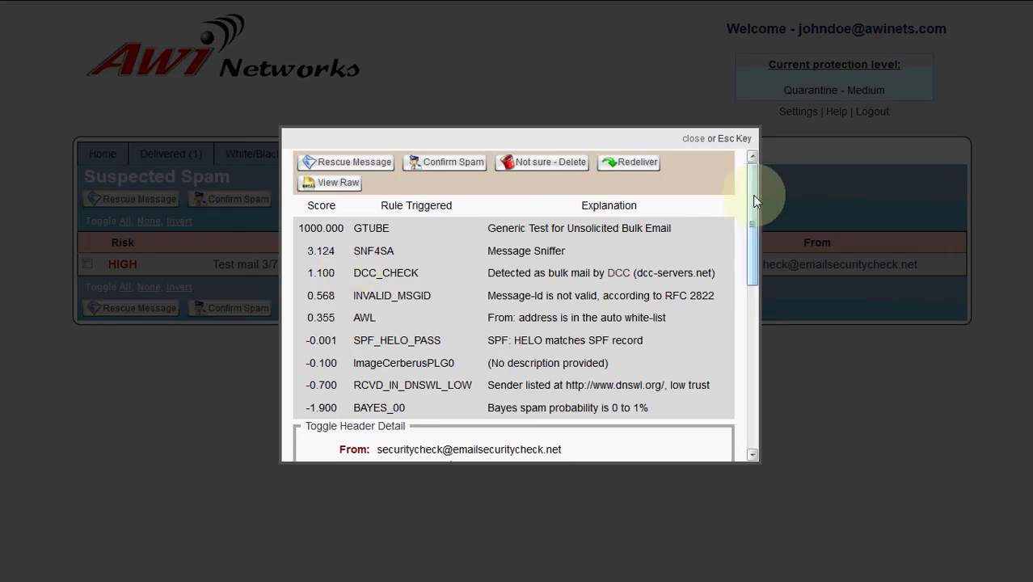
drag(752, 195, 756, 223)
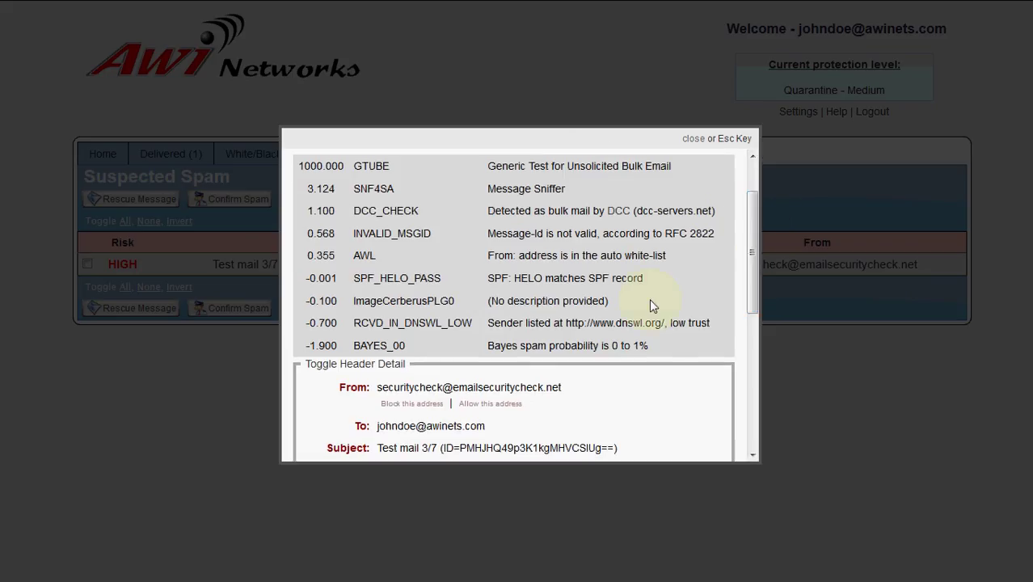
drag(752, 230, 749, 388)
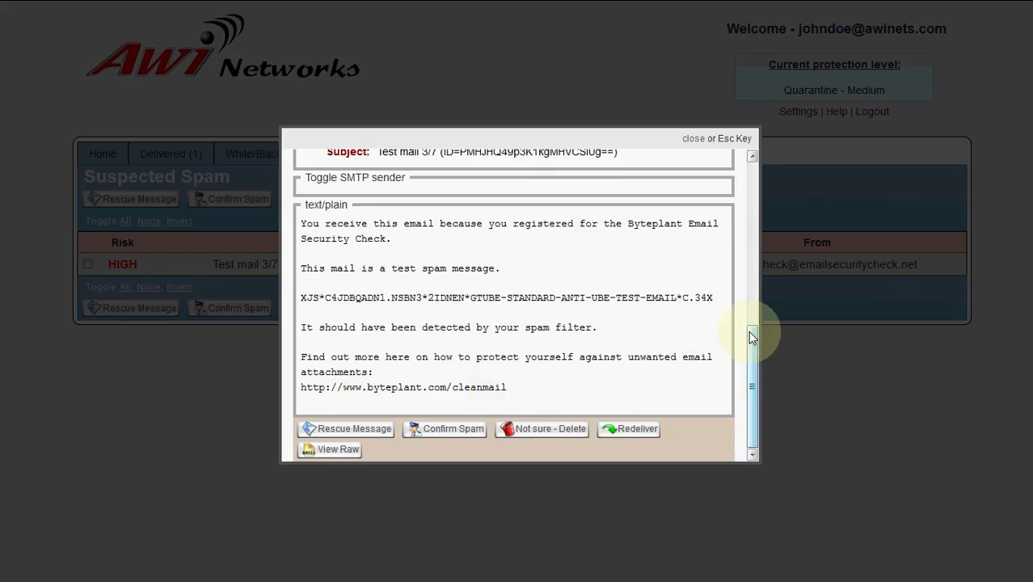
drag(752, 337, 754, 157)
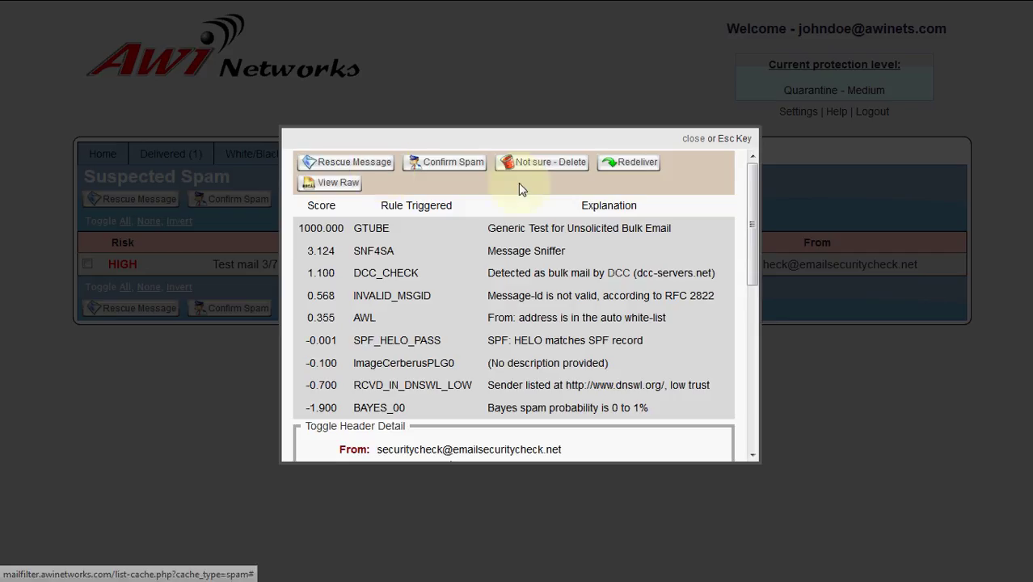
- Close the details, show the Viruses (1) list and tick the Eicar-Test-Signature message
click(692, 139)
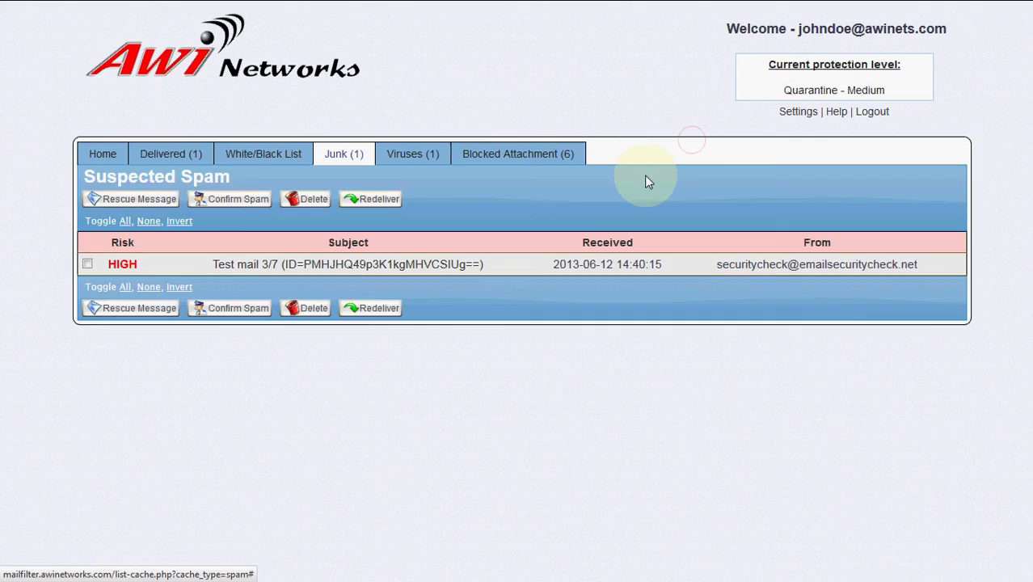
click(420, 160)
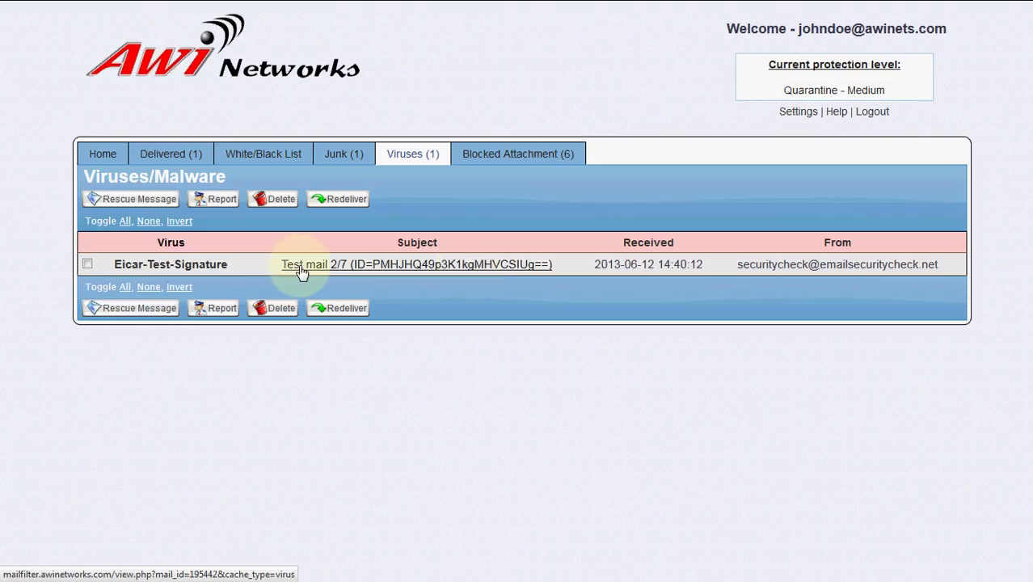
click(88, 265)
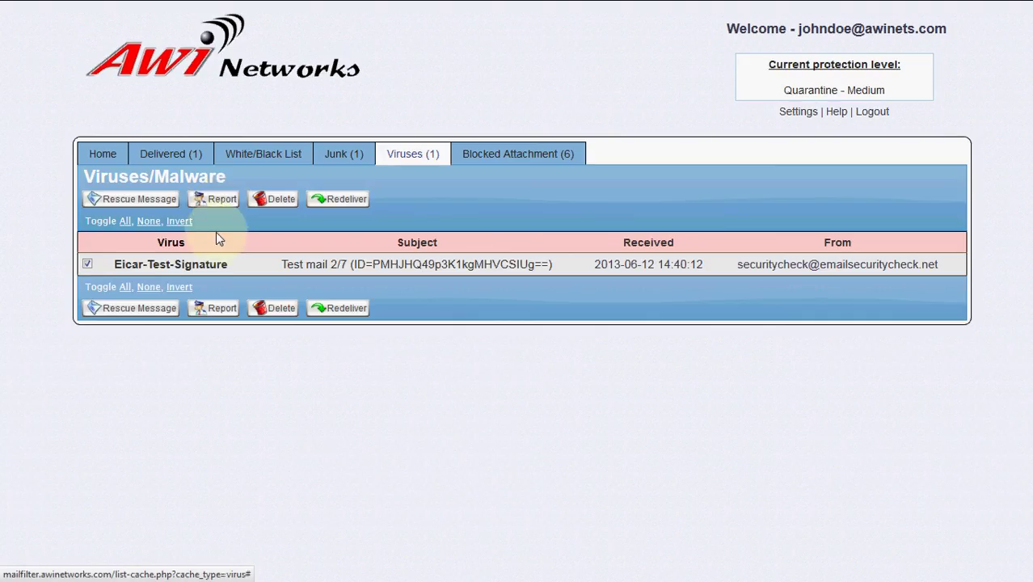
- Toggle the virus message's selection using select-all and invert-selection, ending unmarked
click(87, 265)
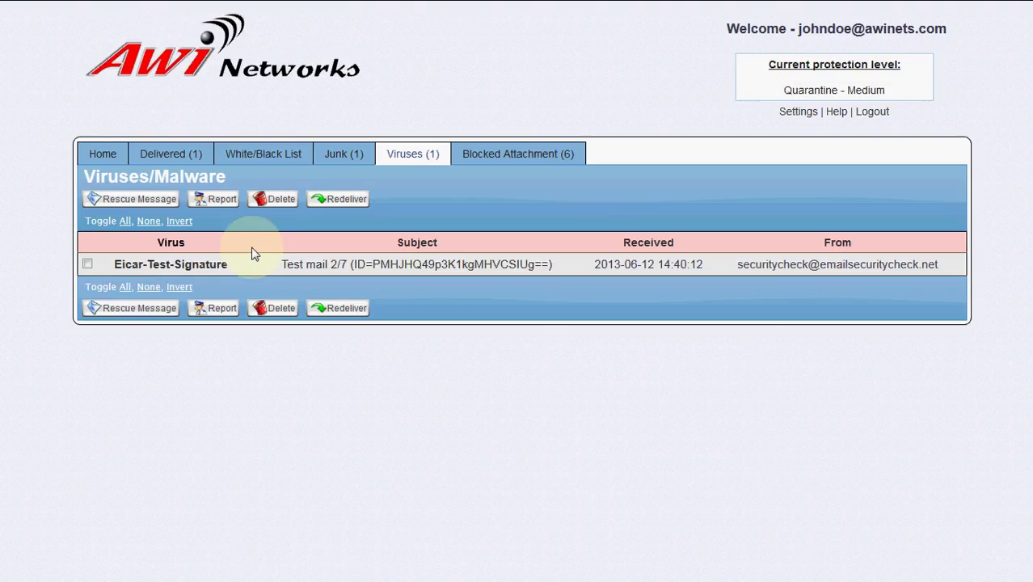
click(125, 221)
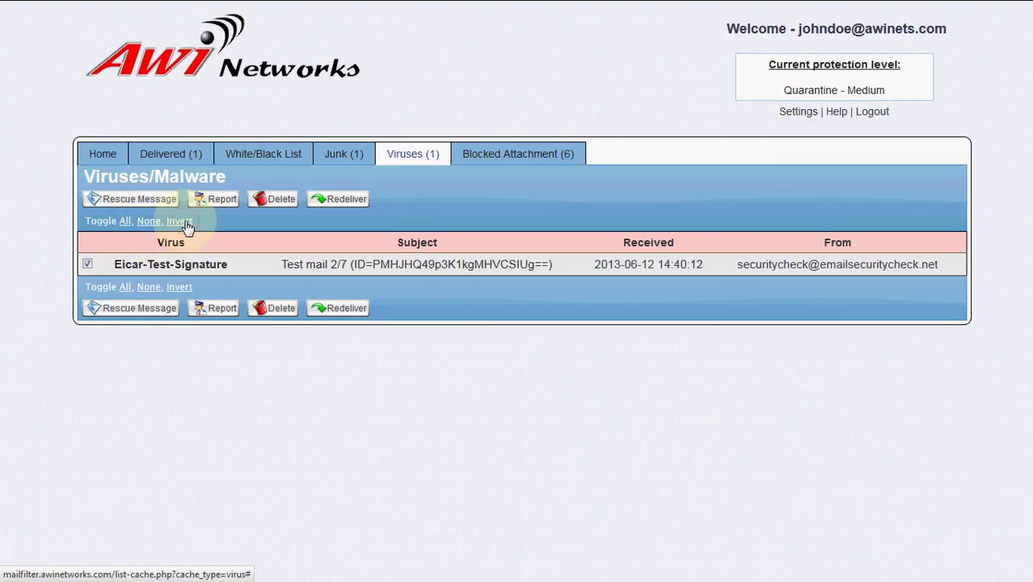
click(185, 224)
click(186, 226)
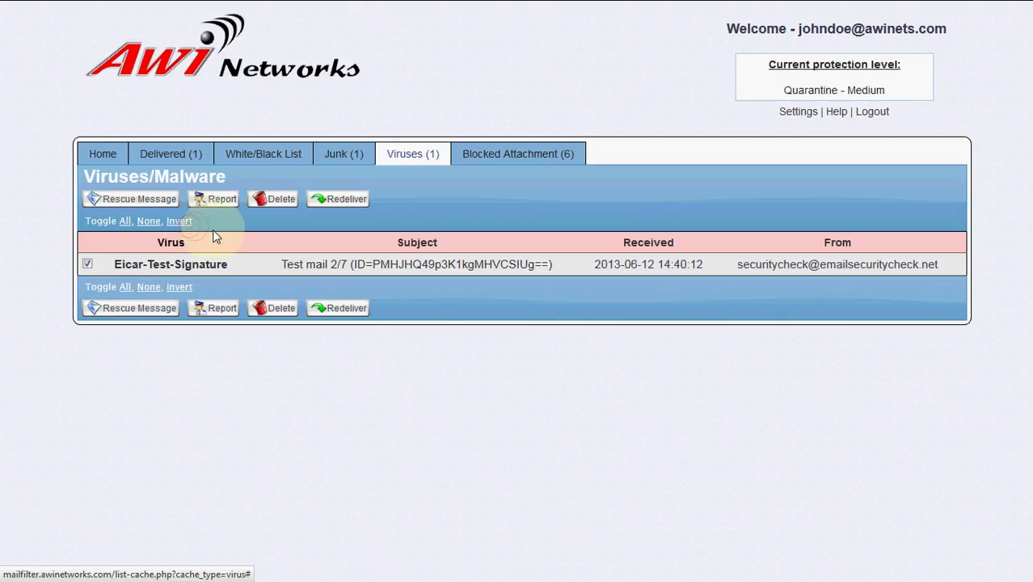
click(184, 223)
click(185, 226)
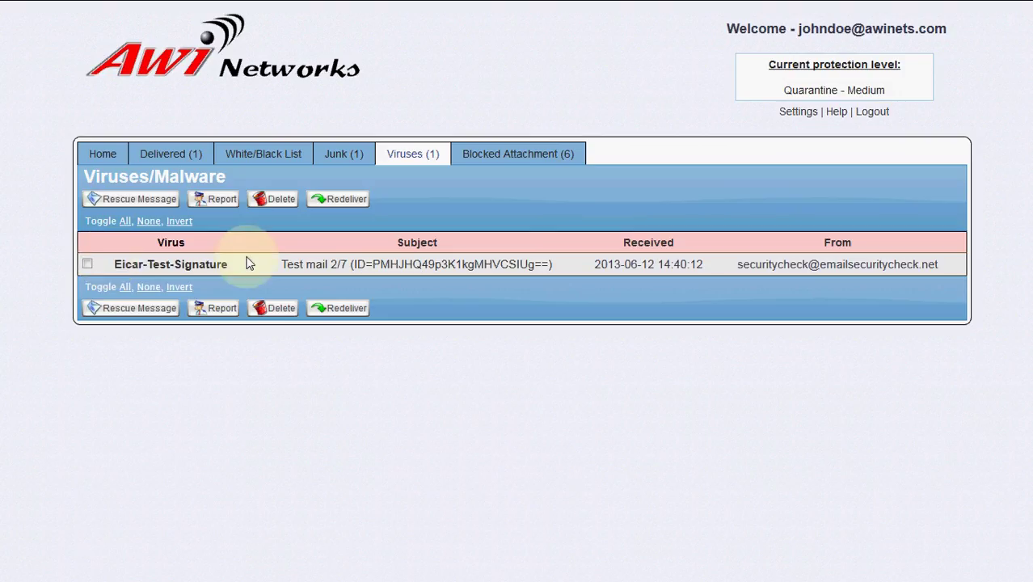
- Return to the Junk list and mark, then unmark, the HIGH-risk test message
click(338, 161)
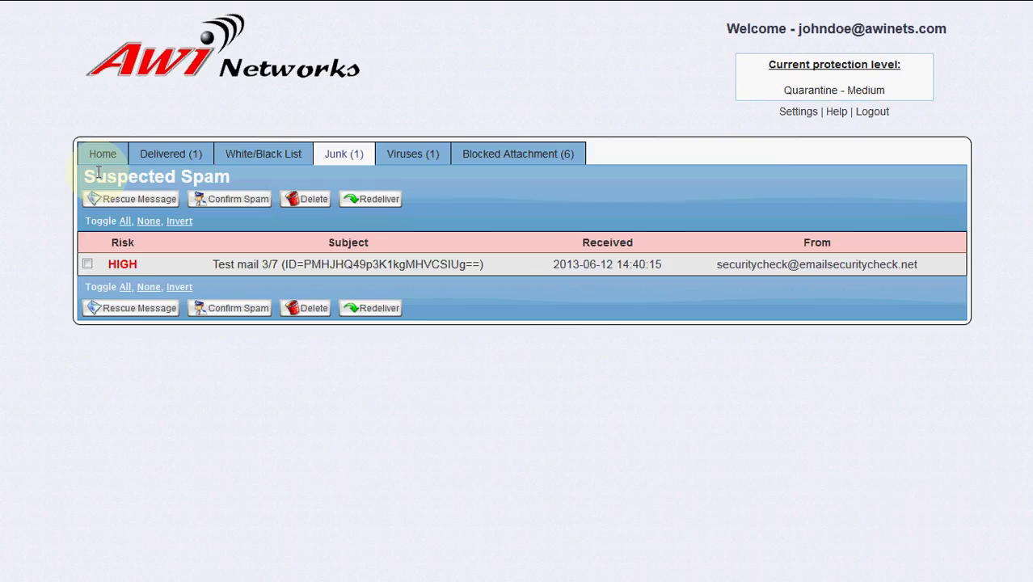
drag(204, 177, 132, 178)
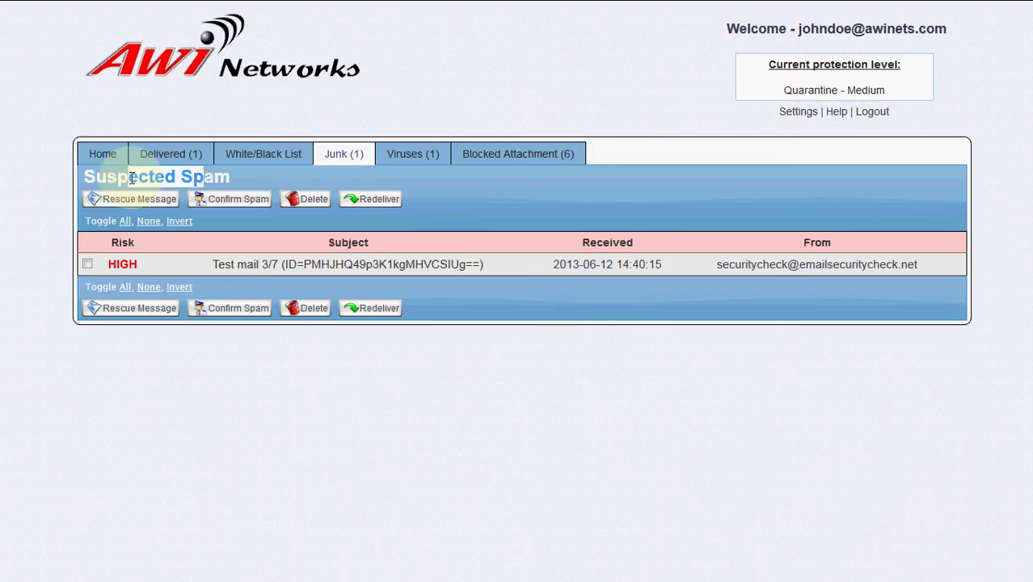
click(131, 179)
click(126, 221)
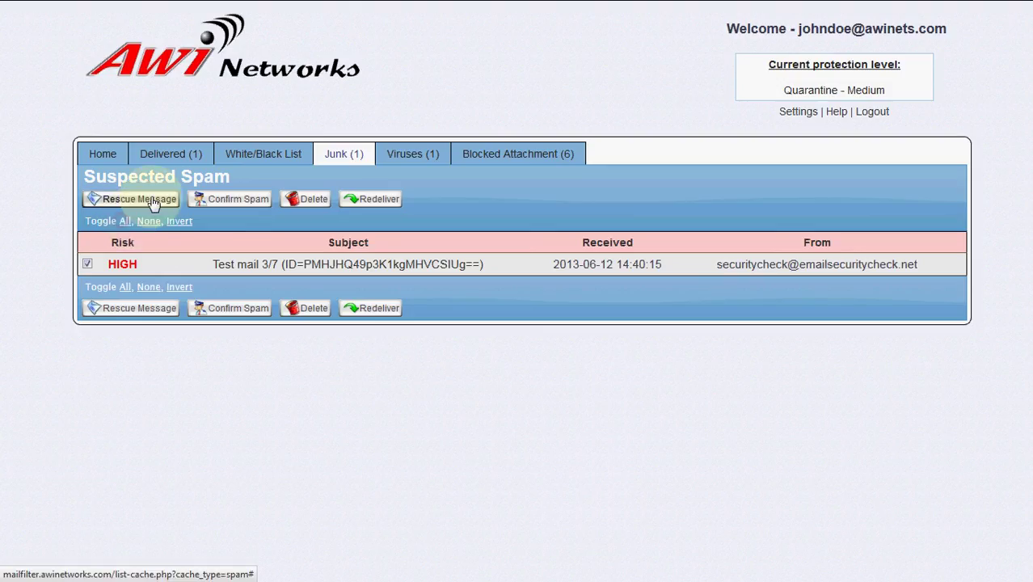
click(151, 223)
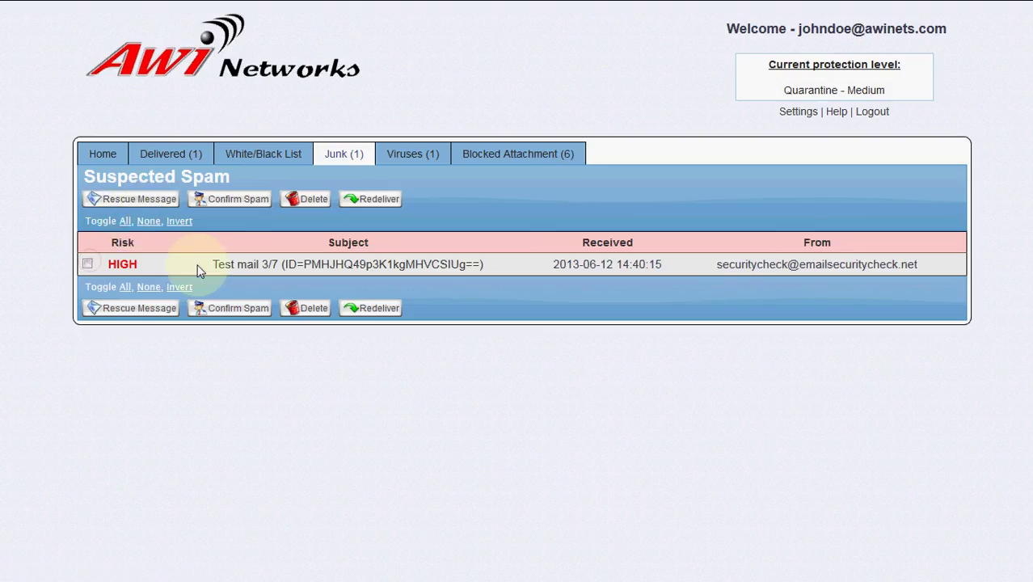
click(493, 161)
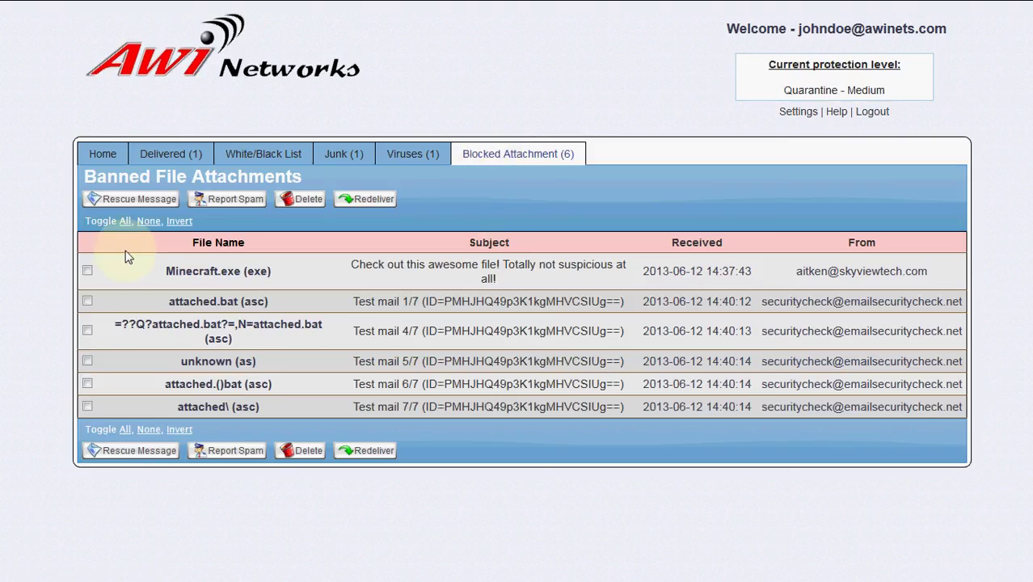
click(87, 271)
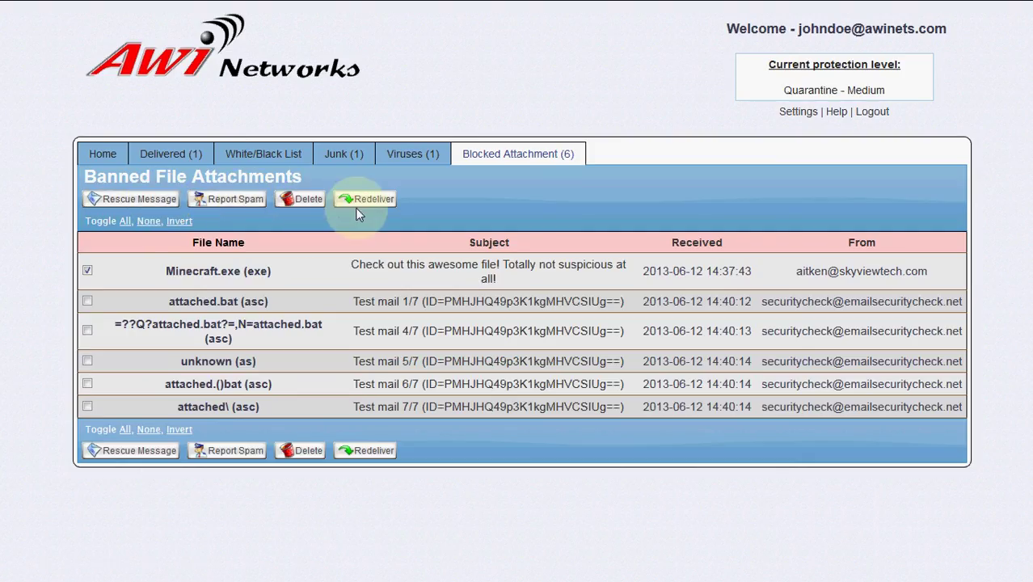
click(88, 273)
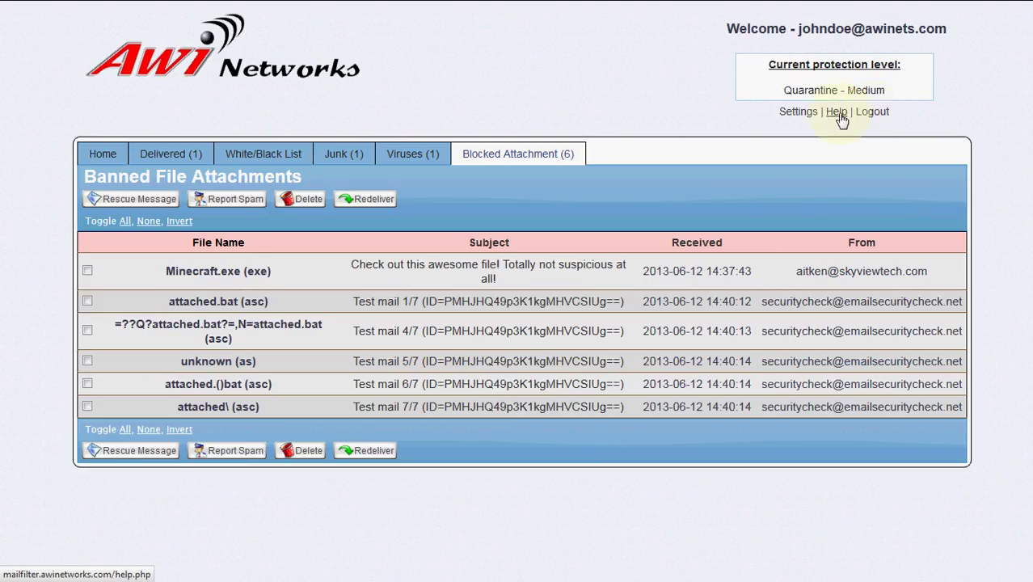
- Open the Help page showing the Introduction, Home Page and Settings user guide sections
click(837, 114)
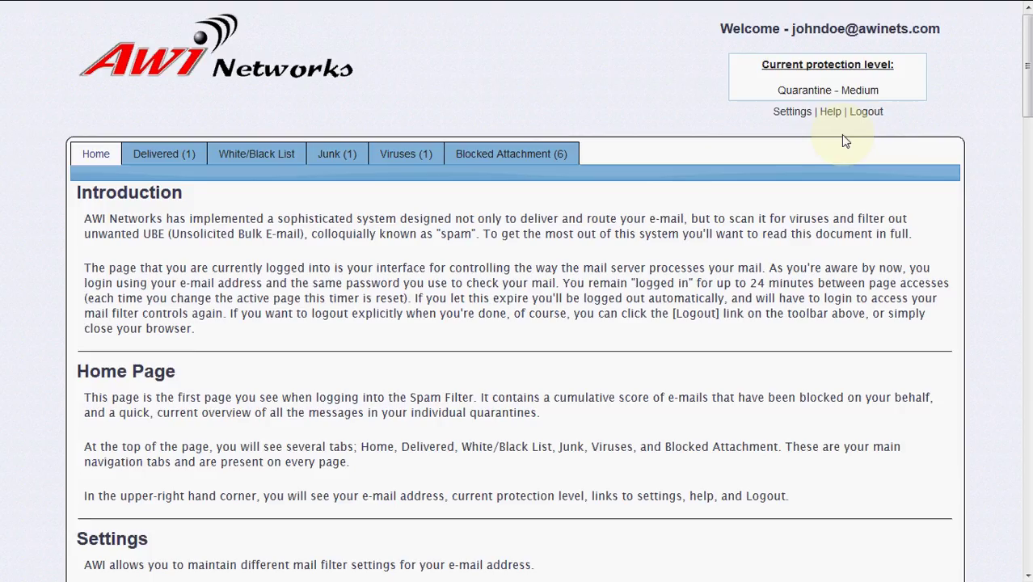
- Go to account settings and list the Filtering Level options, keeping Medium (Recommended)
click(799, 118)
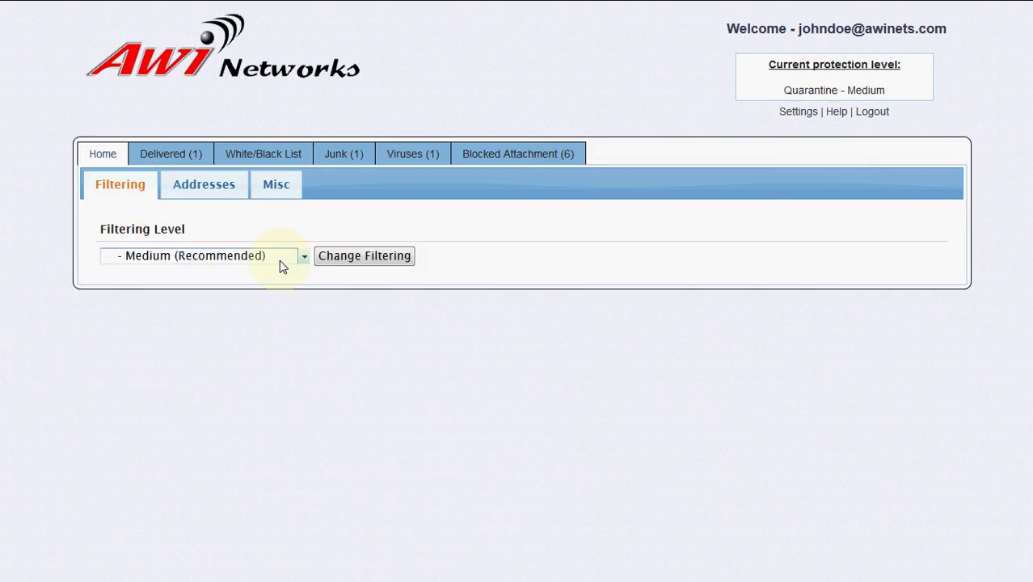
click(305, 259)
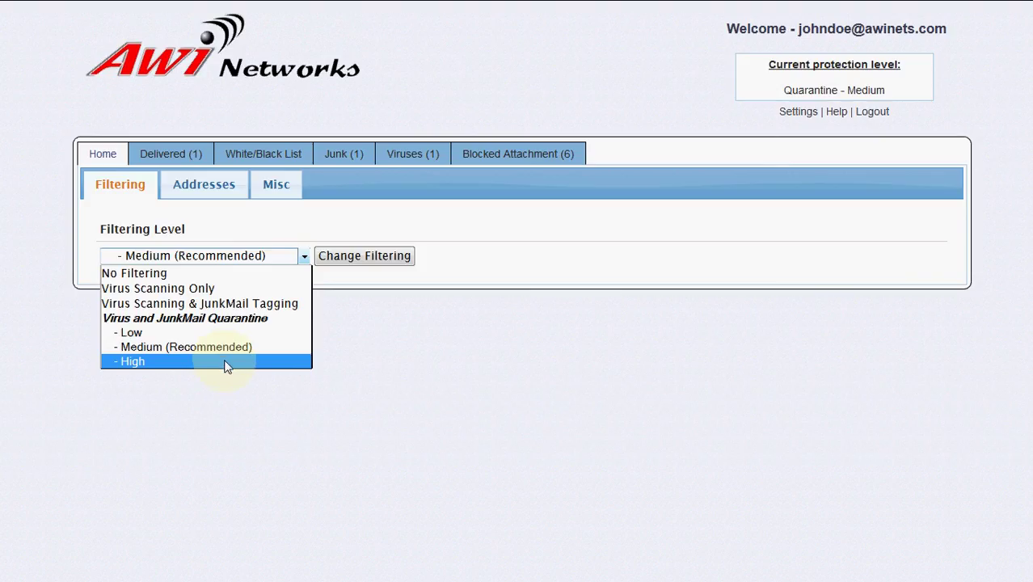
- Apply the Medium (Recommended) filtering level and show the account's covered e-mail address
click(321, 351)
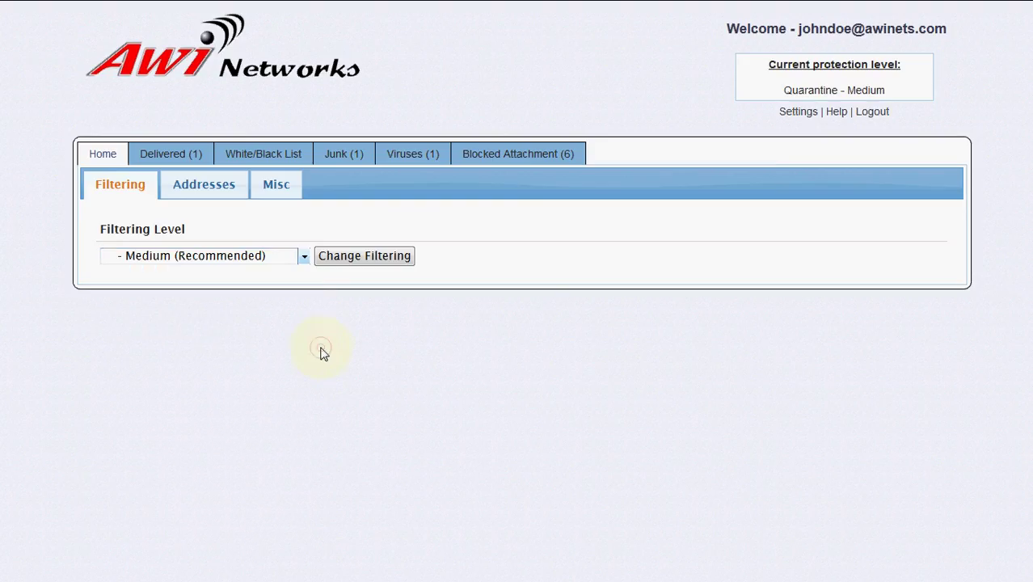
click(349, 266)
click(217, 202)
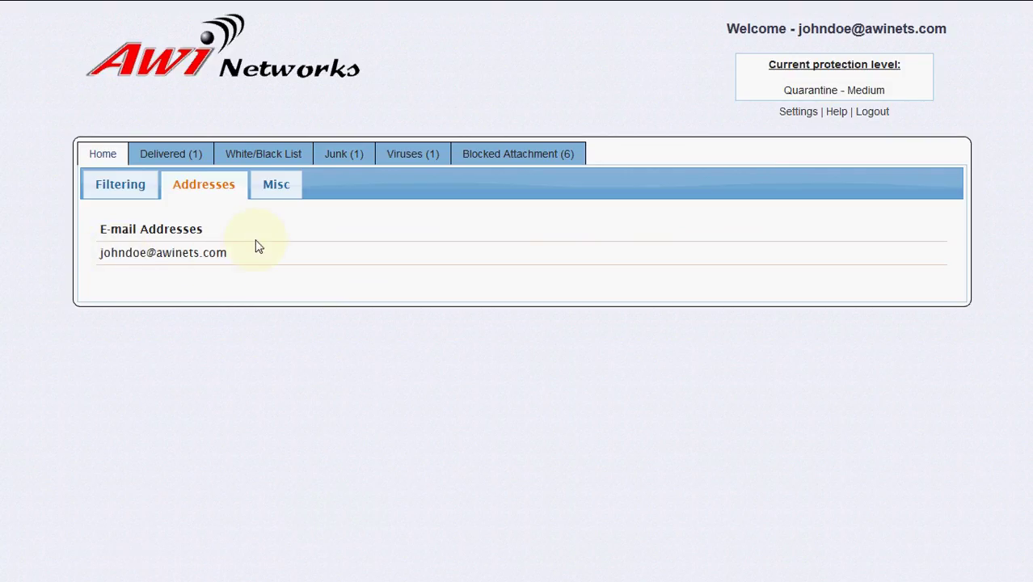
- In Misc settings, set quarantine reminder e-mails to Yes with a 24-hour interval
click(275, 187)
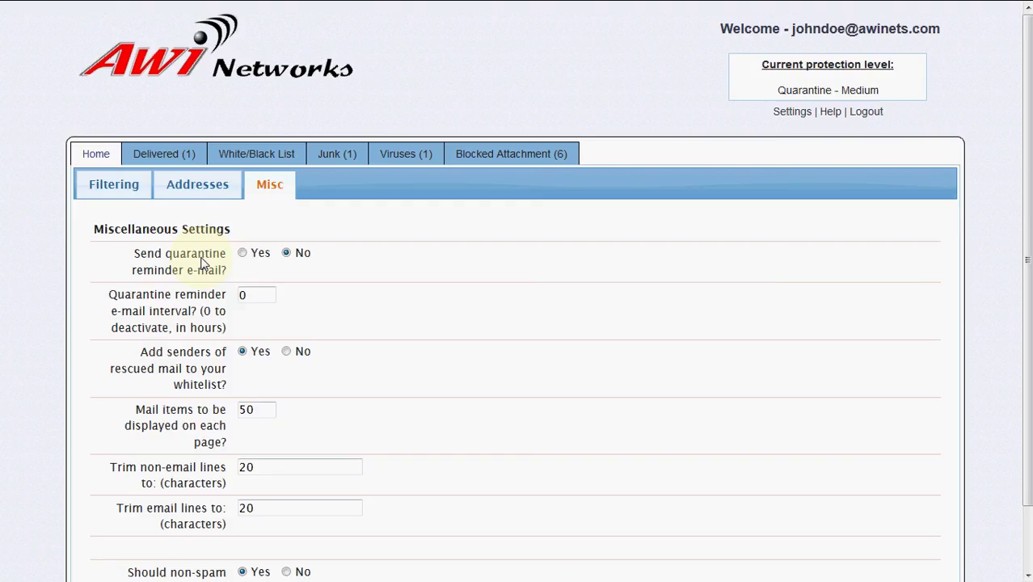
click(243, 255)
scroll(329, 288, down, 1)
scroll(329, 288, down, 2)
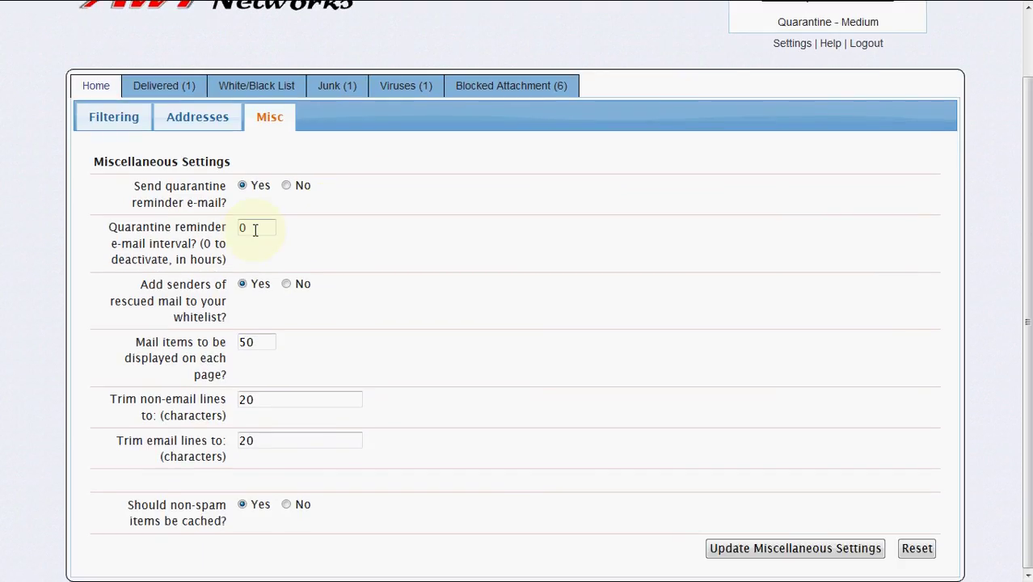
double_click(256, 223)
text(24)
- Clear the 24 reminder interval and set quarantine reminder e-mails back to No
double_click(263, 226)
key(BackSpace)
click(287, 187)
click(243, 506)
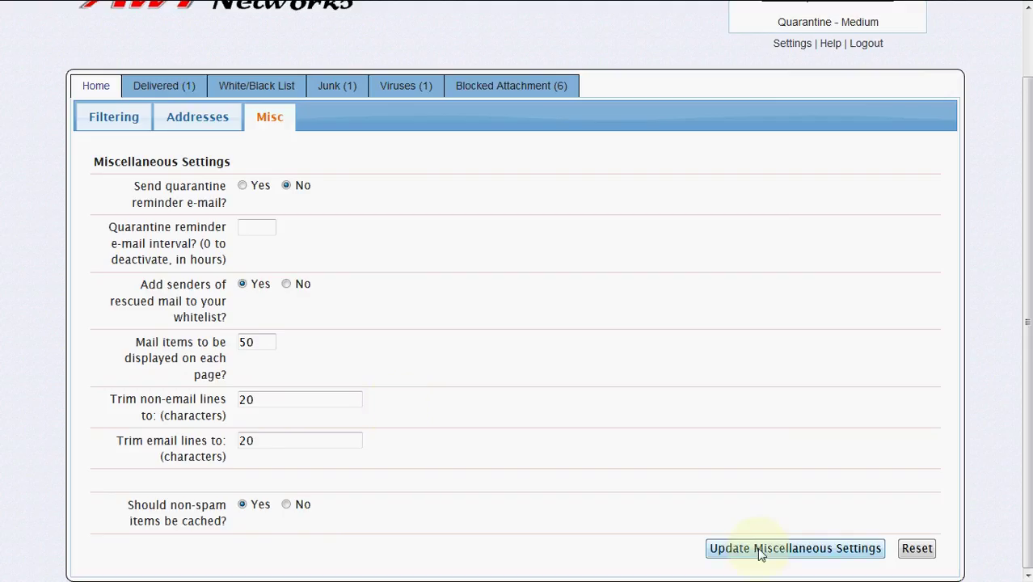
click(910, 557)
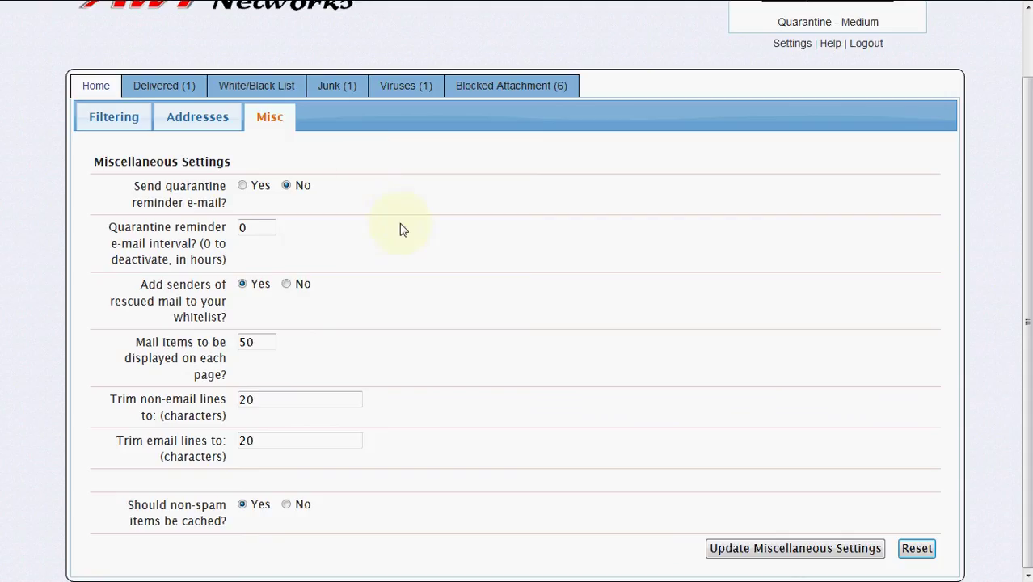
scroll(500, 322, up, 1)
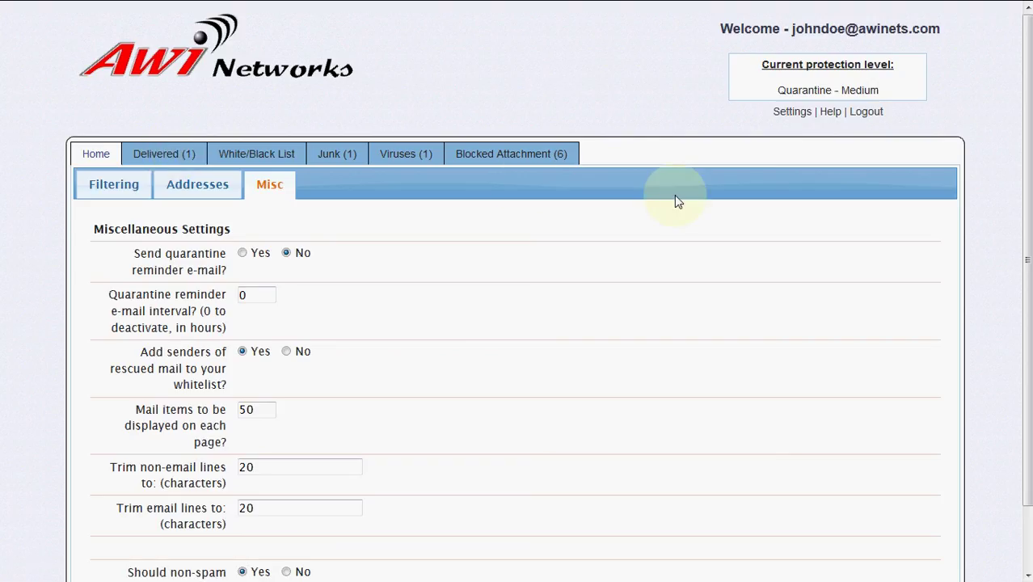
- Choose Logout to bring up the log-out confirmation prompt
click(866, 112)
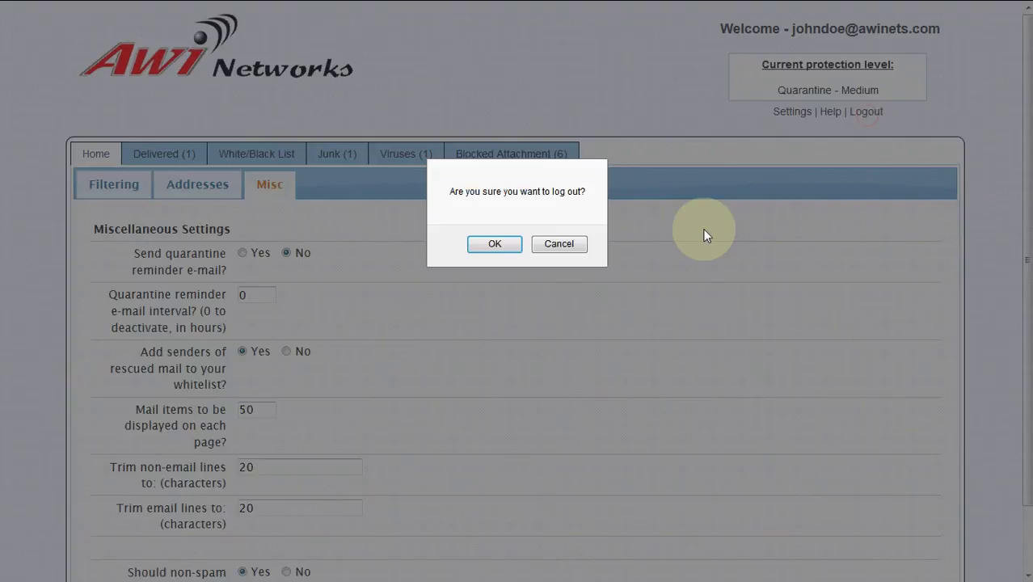